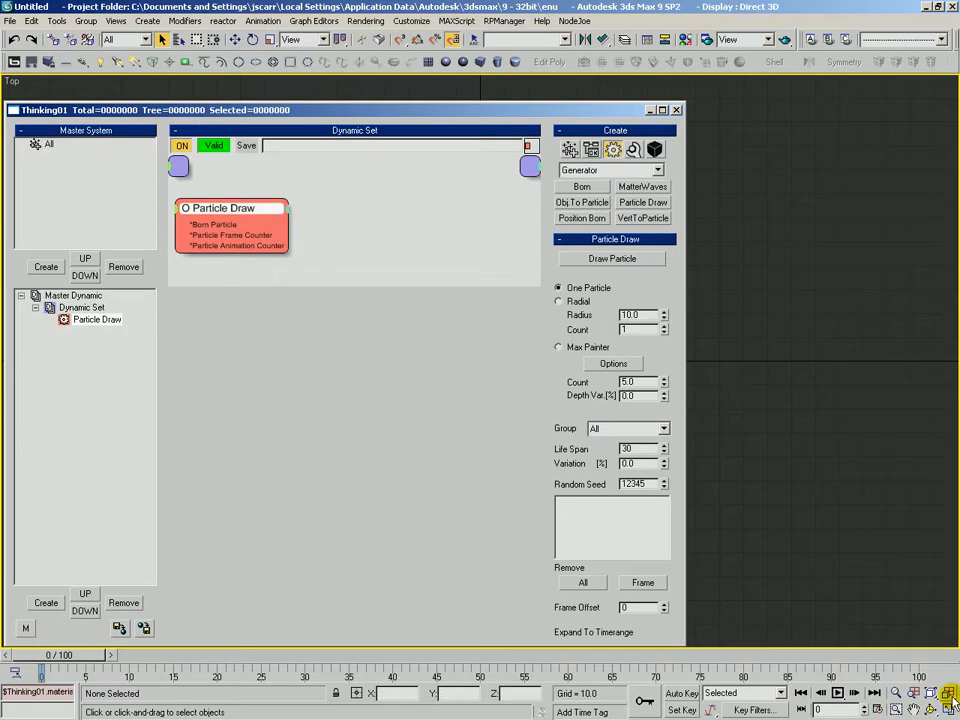
- Enable particle drawing on the Particle Draw operator and set its life span to 70
{"action": "left_click_drag", "start_coordinate": [214, 208], "coordinate": [235, 218]}
{"action": "left_click", "coordinate": [630, 258]}
{"action": "left_click", "coordinate": [637, 449]}
{"action": "double_click", "coordinate": [637, 448]}
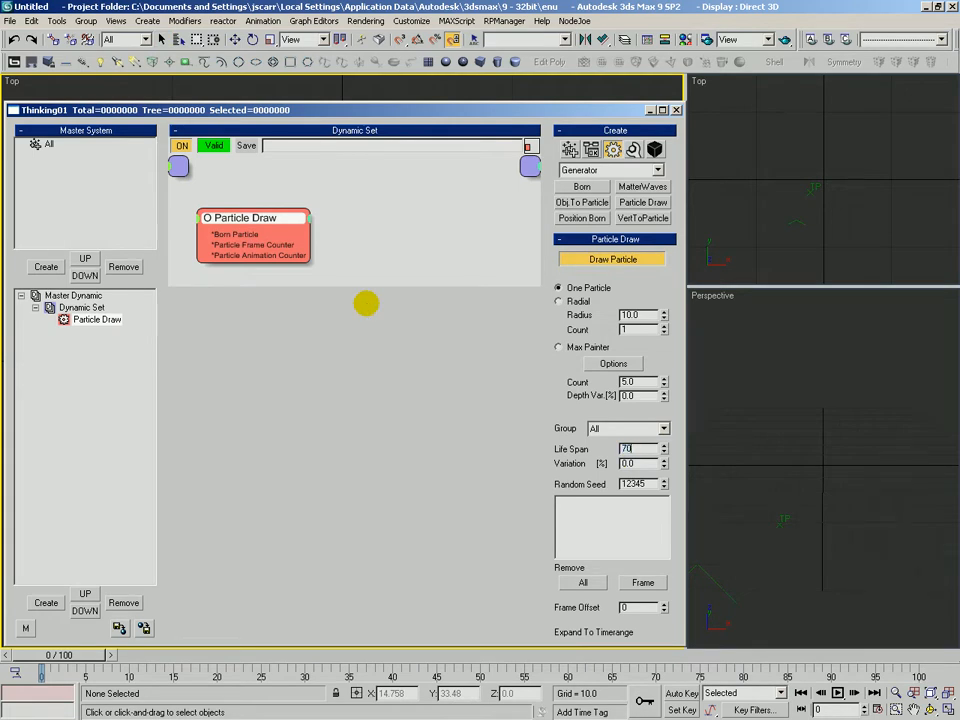
- Draw single particles side by side in the Perspective view, one each at frames 0, 20 and 29
{"action": "left_click", "coordinate": [100, 655]}
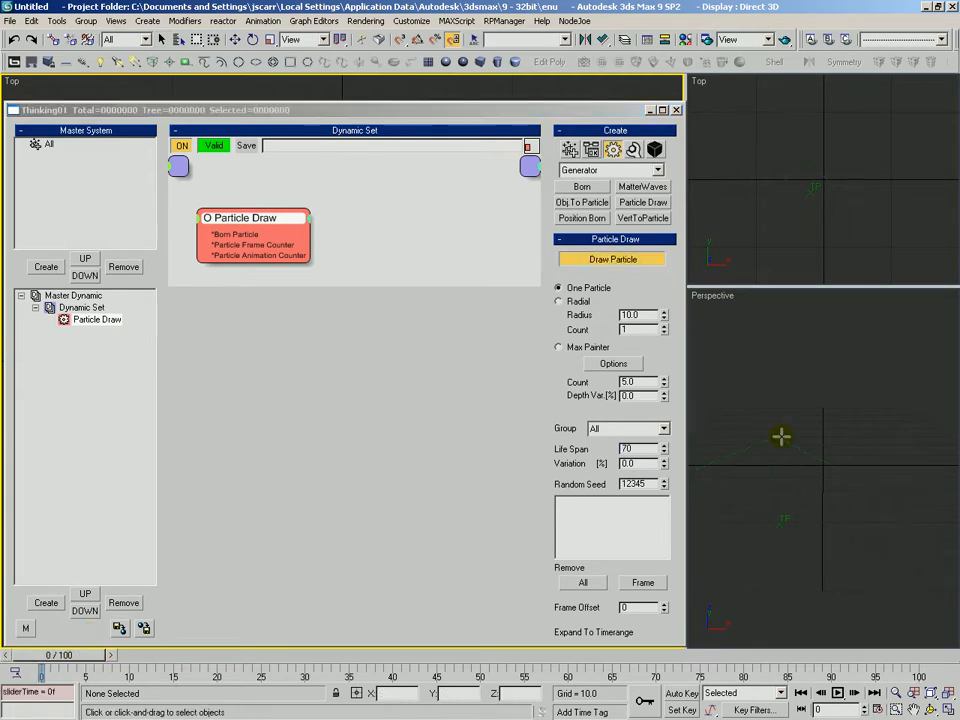
{"action": "left_click", "coordinate": [755, 484]}
{"action": "mouse_move", "coordinate": [71, 656]}
{"action": "left_mouse_down"}
{"action": "mouse_move", "coordinate": [289, 677]}
{"action": "mouse_move", "coordinate": [246, 677]}
{"action": "mouse_move", "coordinate": [322, 667]}
{"action": "mouse_move", "coordinate": [313, 667]}
{"action": "left_mouse_up"}
{"action": "left_click", "coordinate": [612, 259]}
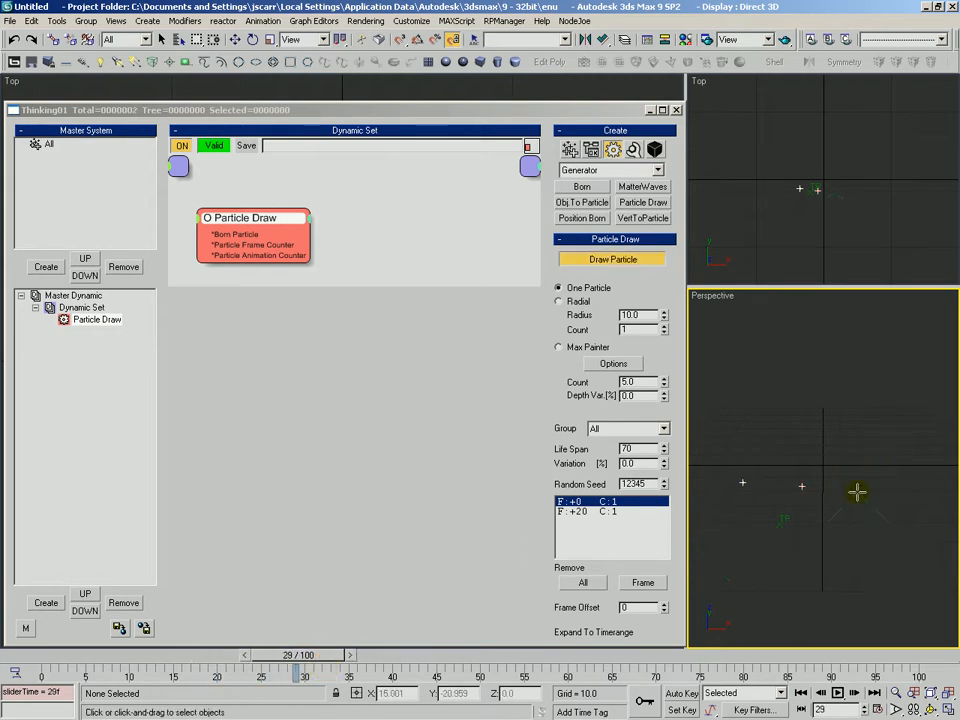
{"action": "right_click", "coordinate": [362, 226]}
- Add a Std Shape operator beside Particle Draw and wire the Born Particle output to its Particle input
{"action": "left_click", "coordinate": [440, 190]}
{"action": "left_click", "coordinate": [629, 151]}
{"action": "left_click", "coordinate": [611, 170]}
{"action": "left_click", "coordinate": [611, 170]}
{"action": "left_click", "coordinate": [610, 170]}
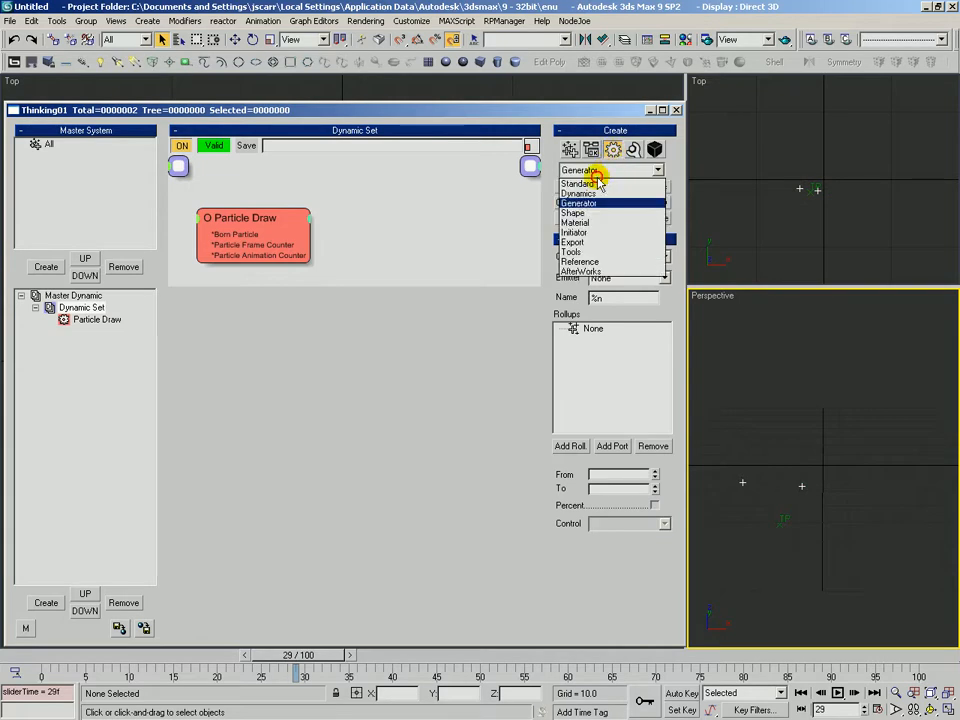
{"action": "left_click", "coordinate": [580, 213]}
{"action": "left_click", "coordinate": [640, 214]}
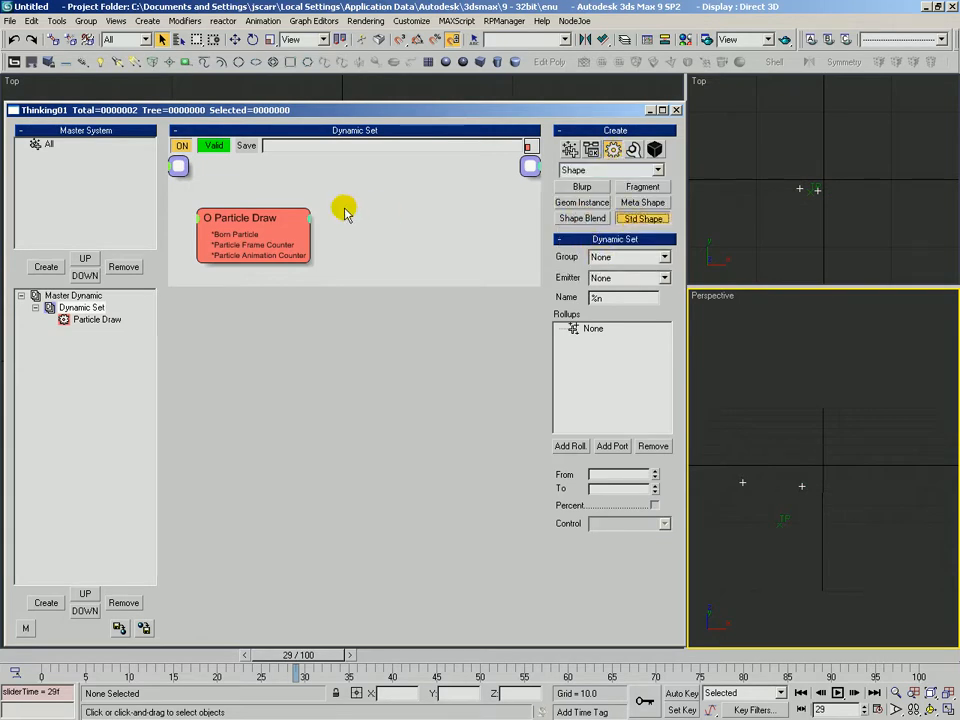
{"action": "left_click", "coordinate": [378, 212]}
{"action": "left_click_drag", "start_coordinate": [375, 228], "coordinate": [306, 236]}
{"action": "left_click_drag", "start_coordinate": [410, 214], "coordinate": [406, 208]}
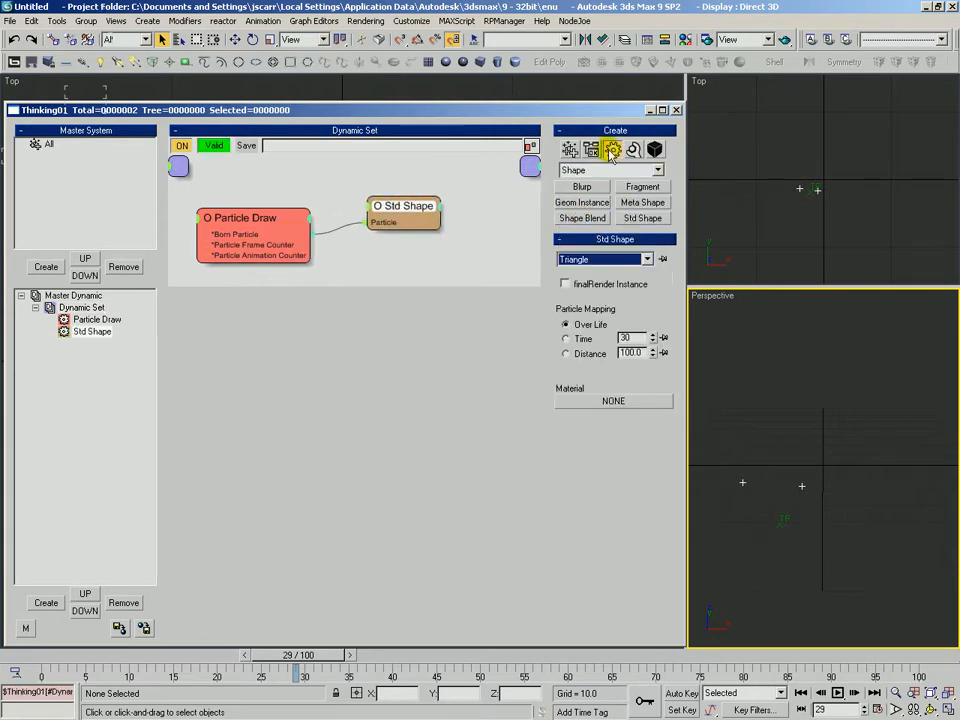
- Add a Size operator below Std Shape and wire the Born Particle output to its Particle input
{"action": "left_click", "coordinate": [605, 170]}
{"action": "left_click", "coordinate": [598, 180]}
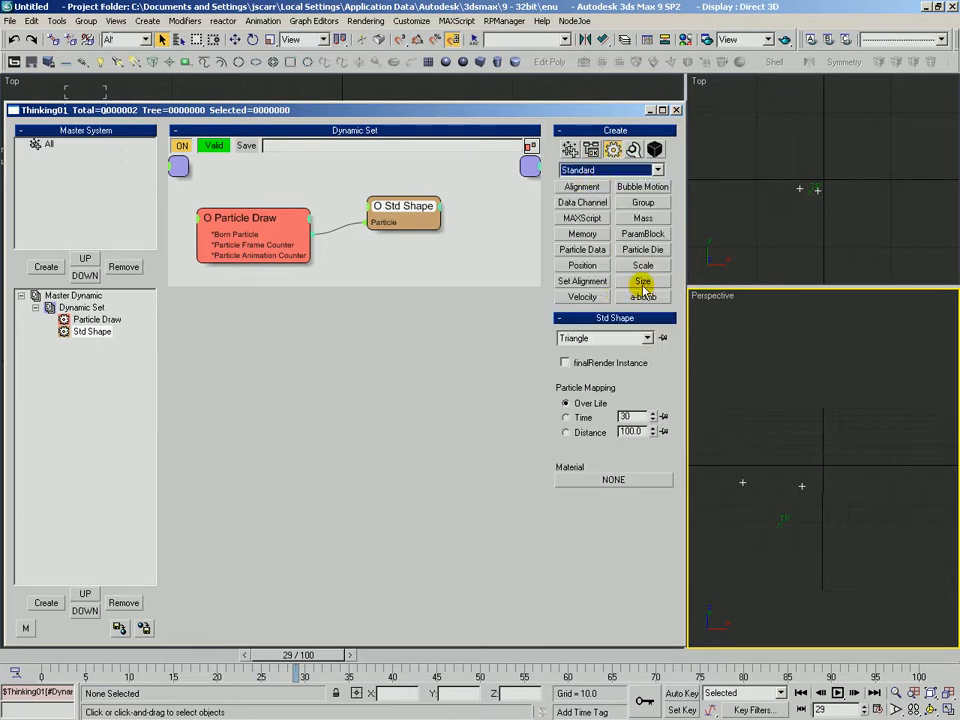
{"action": "left_click", "coordinate": [643, 283]}
{"action": "left_click", "coordinate": [390, 244]}
{"action": "mouse_move", "coordinate": [410, 252]}
{"action": "left_mouse_down"}
{"action": "mouse_move", "coordinate": [383, 323]}
{"action": "mouse_move", "coordinate": [300, 298]}
{"action": "mouse_move", "coordinate": [295, 285]}
{"action": "mouse_move", "coordinate": [319, 295]}
{"action": "left_mouse_up"}
{"action": "left_click_drag", "start_coordinate": [382, 318], "coordinate": [384, 321]}
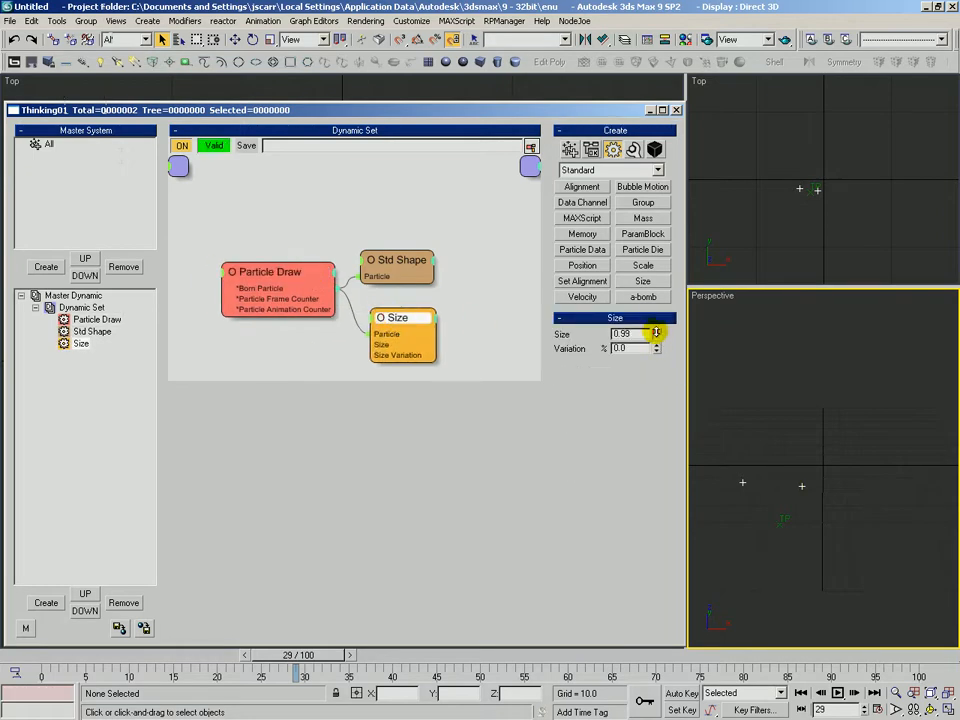
{"action": "left_click_drag", "start_coordinate": [381, 258], "coordinate": [395, 258]}
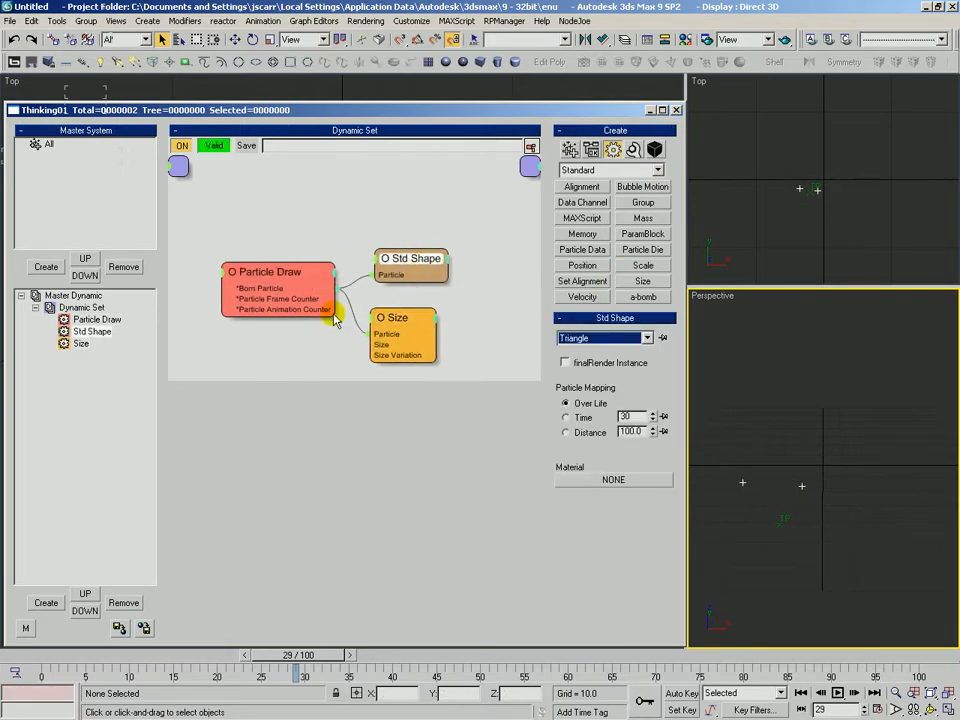
- Turn on Show Mesh for the Master Dynamic and move the timeline to frame 12
{"action": "left_click", "coordinate": [73, 296]}
{"action": "left_click", "coordinate": [634, 151]}
{"action": "left_click", "coordinate": [666, 190]}
{"action": "left_click_drag", "start_coordinate": [80, 657], "coordinate": [152, 657]}
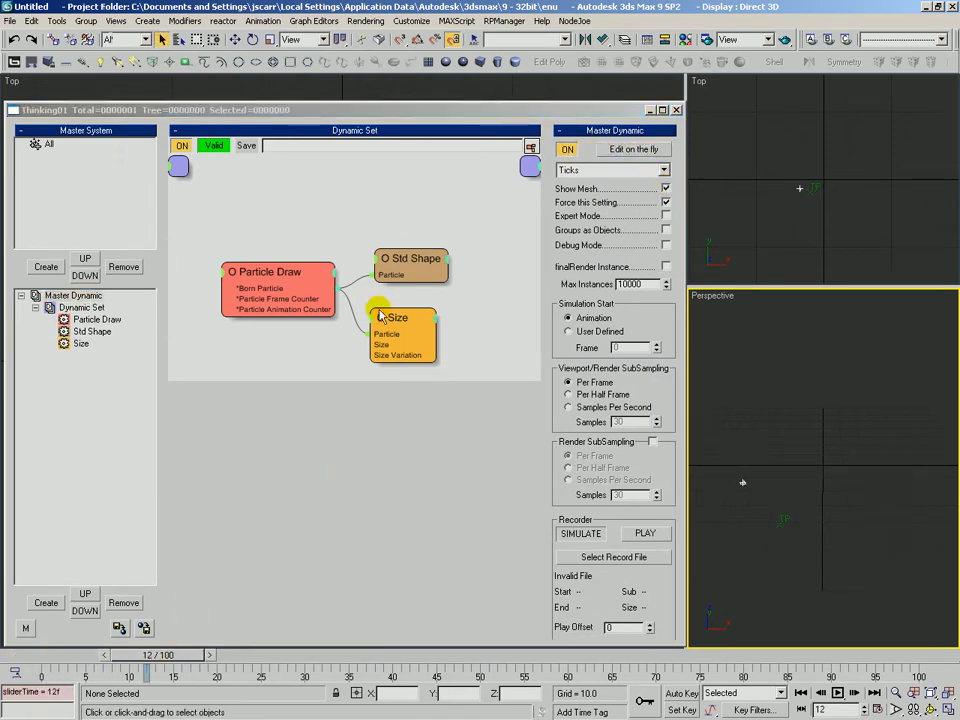
- Set the Std Shape operator's shape type to Sphere
{"action": "left_click", "coordinate": [410, 245]}
{"action": "left_click", "coordinate": [590, 337]}
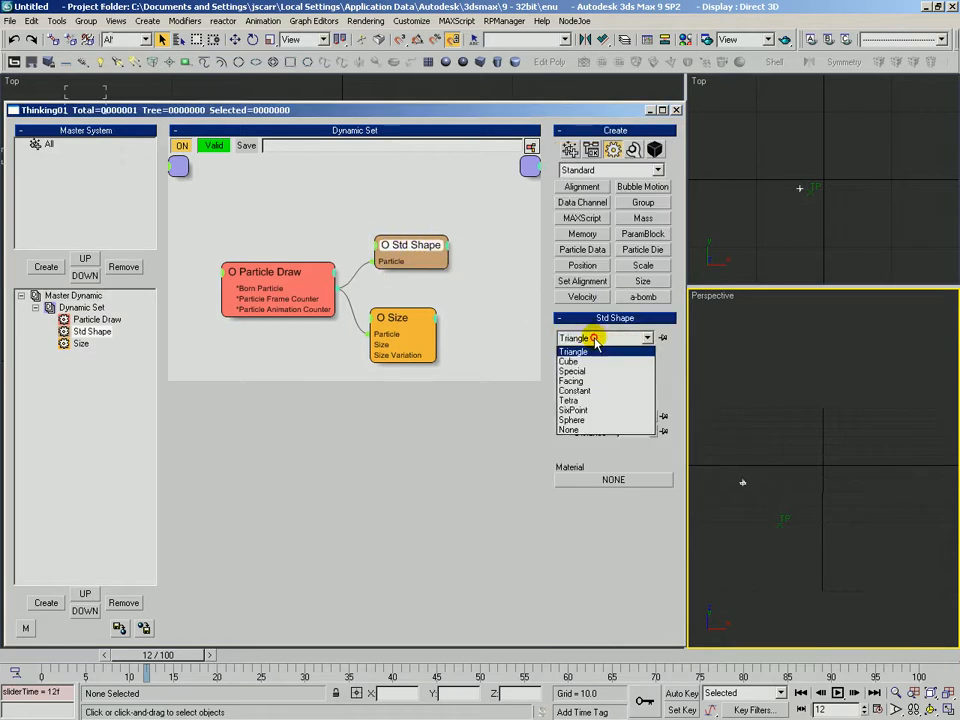
{"action": "left_click", "coordinate": [572, 420]}
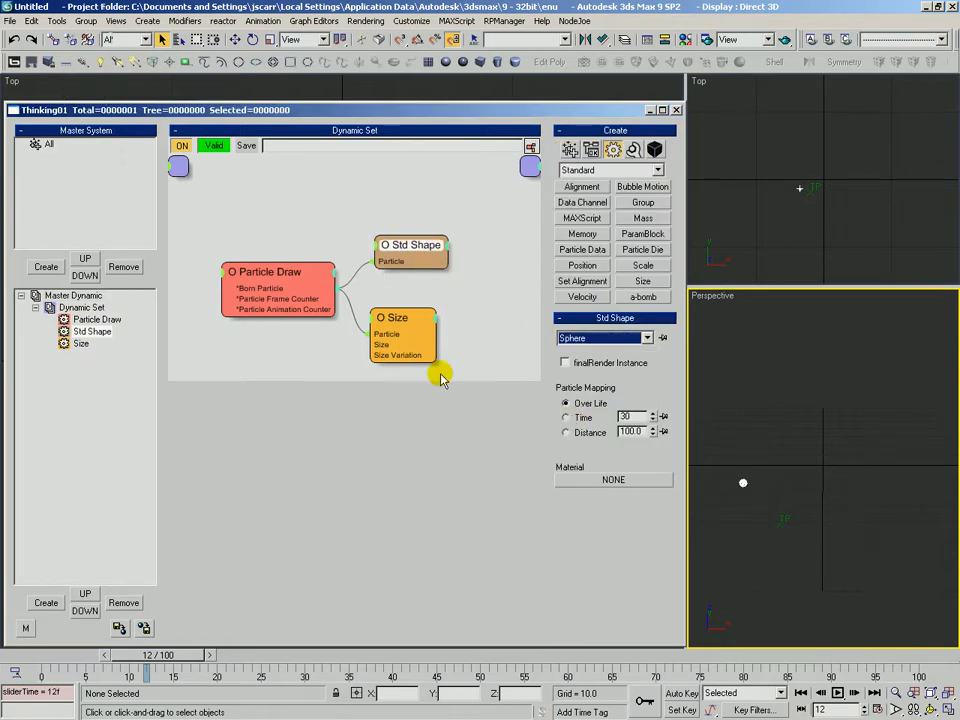
- Enlarge the particles by raising the Size operator's size to about 12.6
{"action": "left_click_drag", "start_coordinate": [393, 332], "coordinate": [401, 324]}
{"action": "left_click_drag", "start_coordinate": [643, 338], "coordinate": [650, 300]}
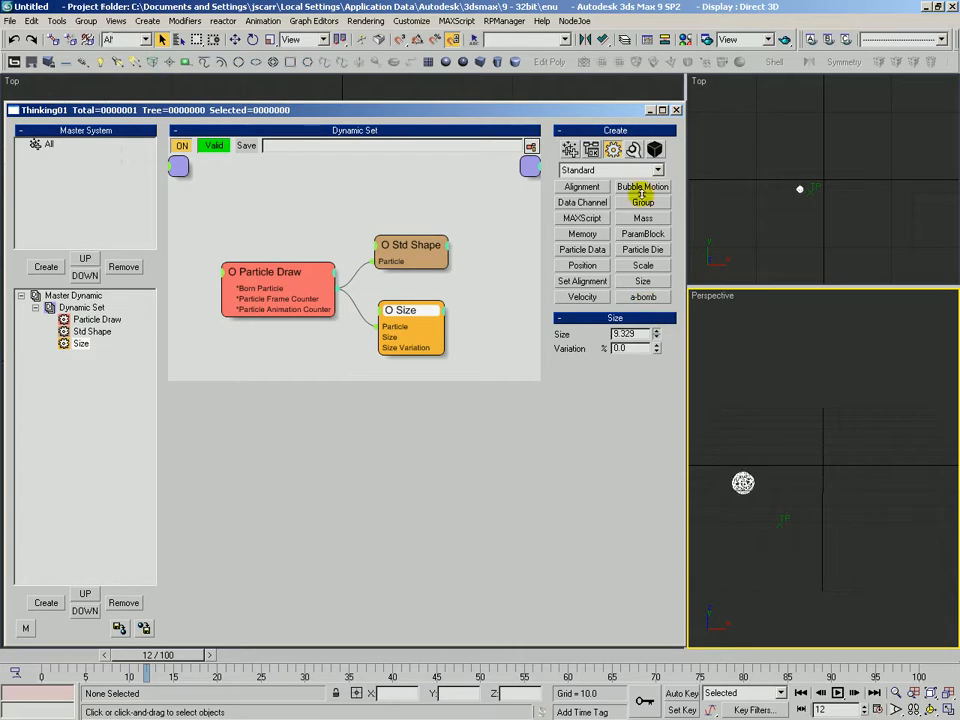
{"action": "key", "text": "alt+z"}
{"action": "mouse_move", "coordinate": [795, 430]}
{"action": "middle_mouse_down"}
{"action": "mouse_move", "coordinate": [782, 424]}
{"action": "mouse_move", "coordinate": [794, 439]}
{"action": "middle_mouse_up"}
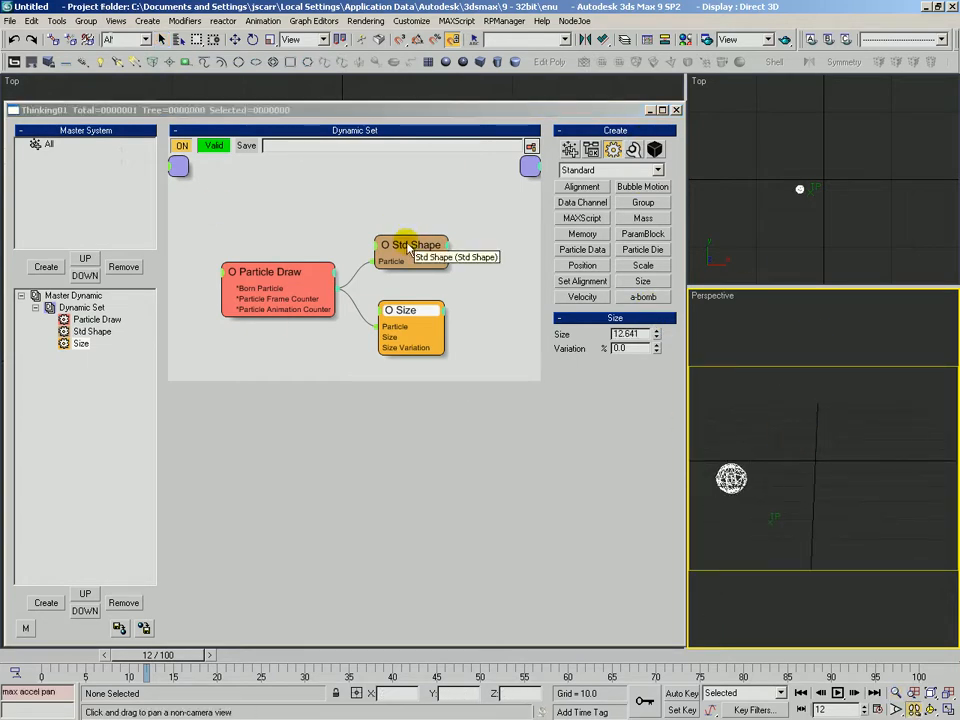
- Assign a Gradient Ramp map to the diffuse colour of the first material, 01 - Default
{"action": "left_click_drag", "start_coordinate": [398, 245], "coordinate": [397, 249]}
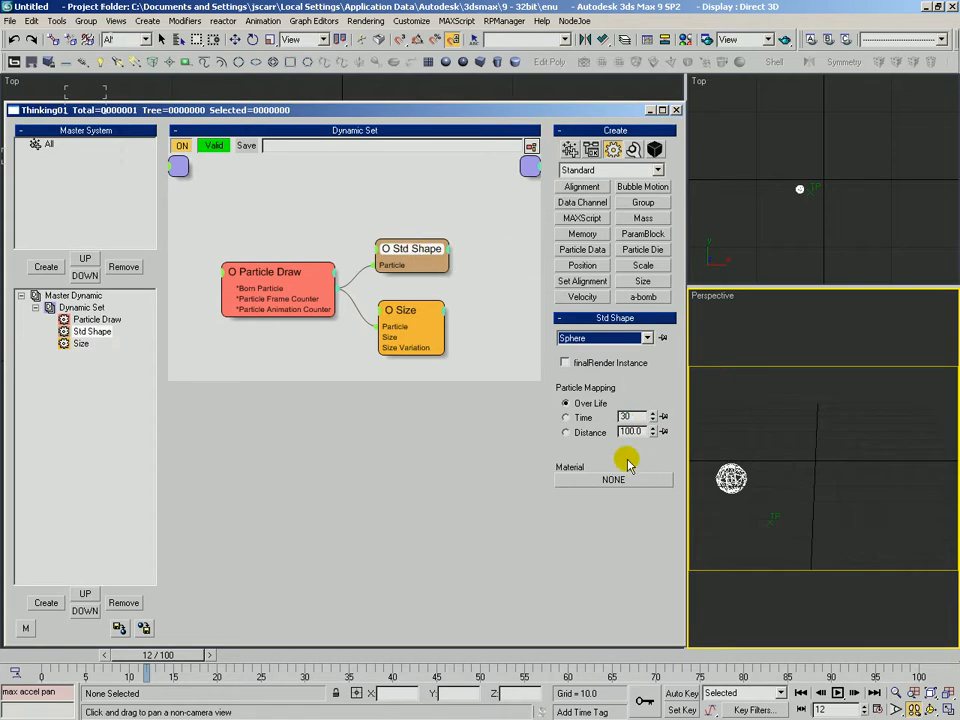
{"action": "key", "text": "m"}
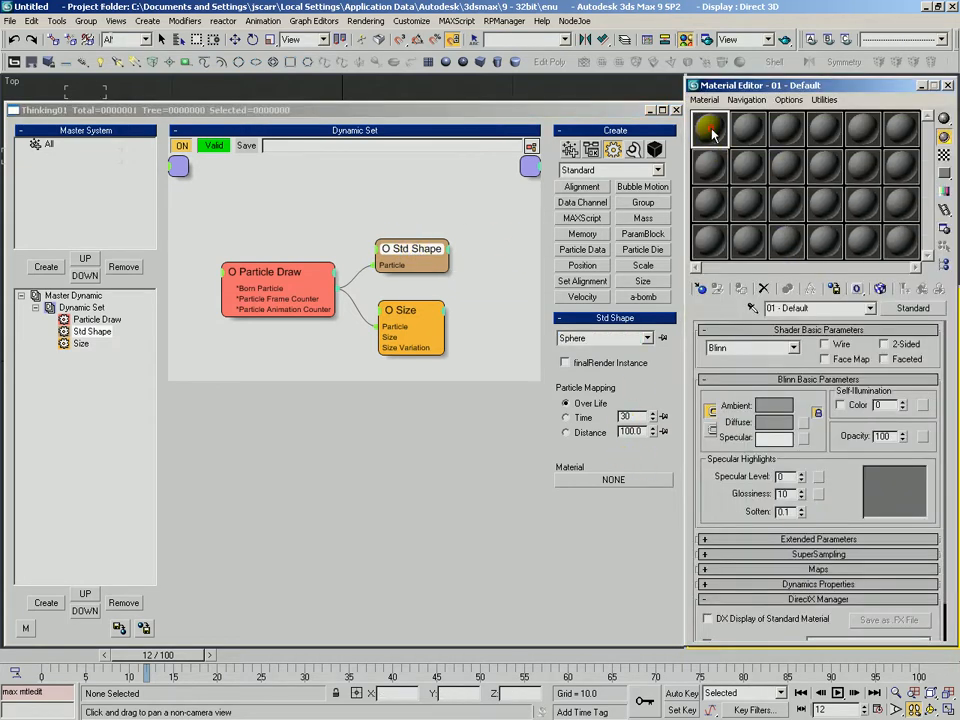
{"action": "left_click", "coordinate": [803, 422]}
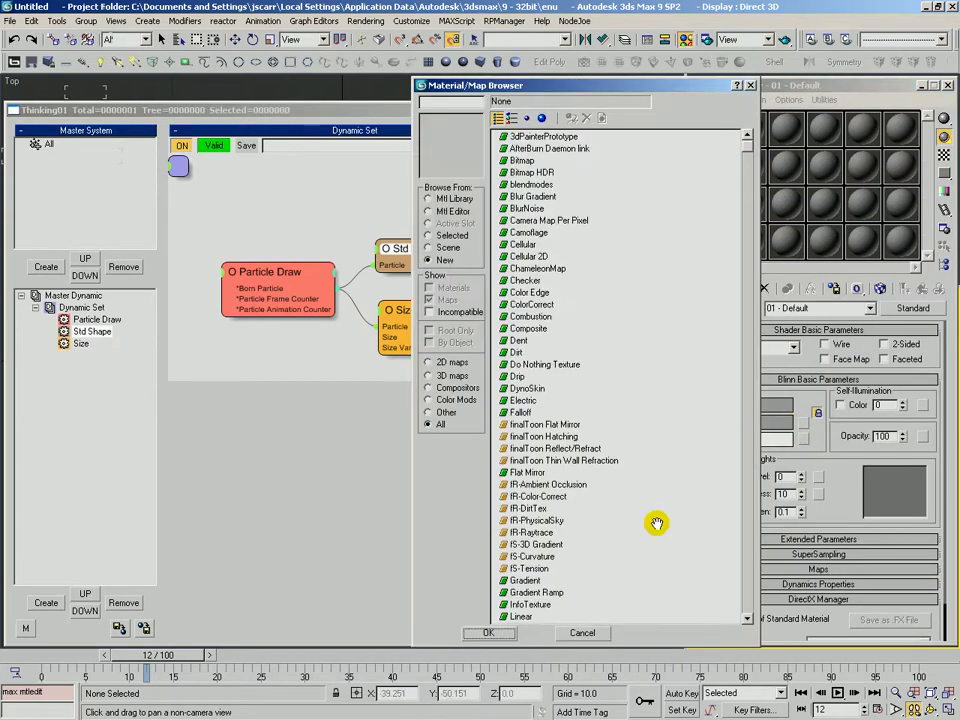
{"action": "scroll", "coordinate": [703, 596], "scroll_direction": "down", "scroll_amount": 12}
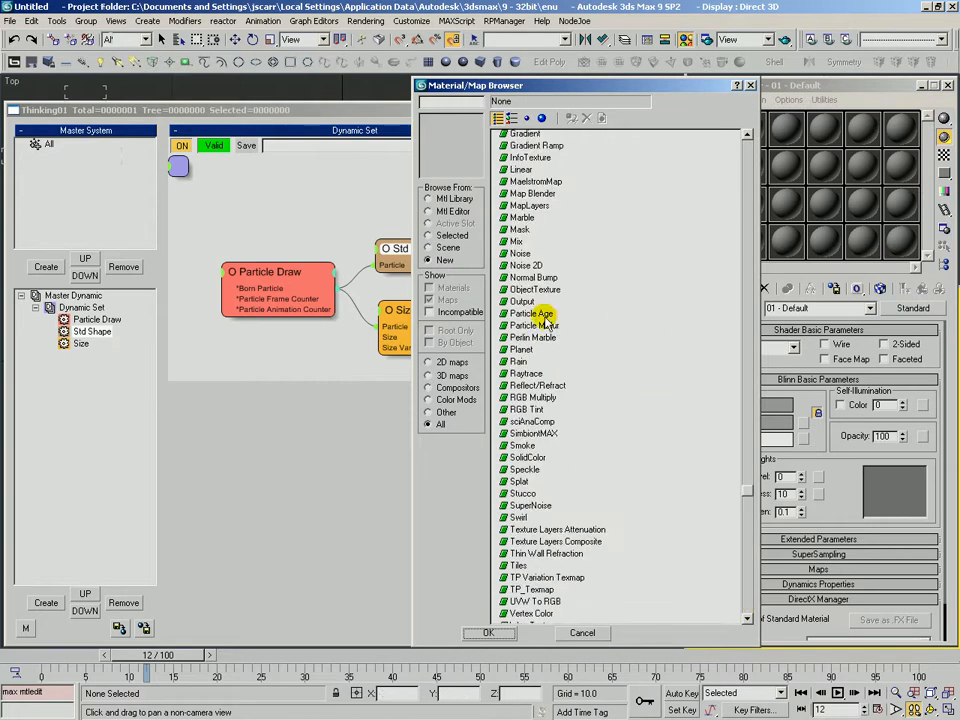
{"action": "left_click", "coordinate": [524, 313]}
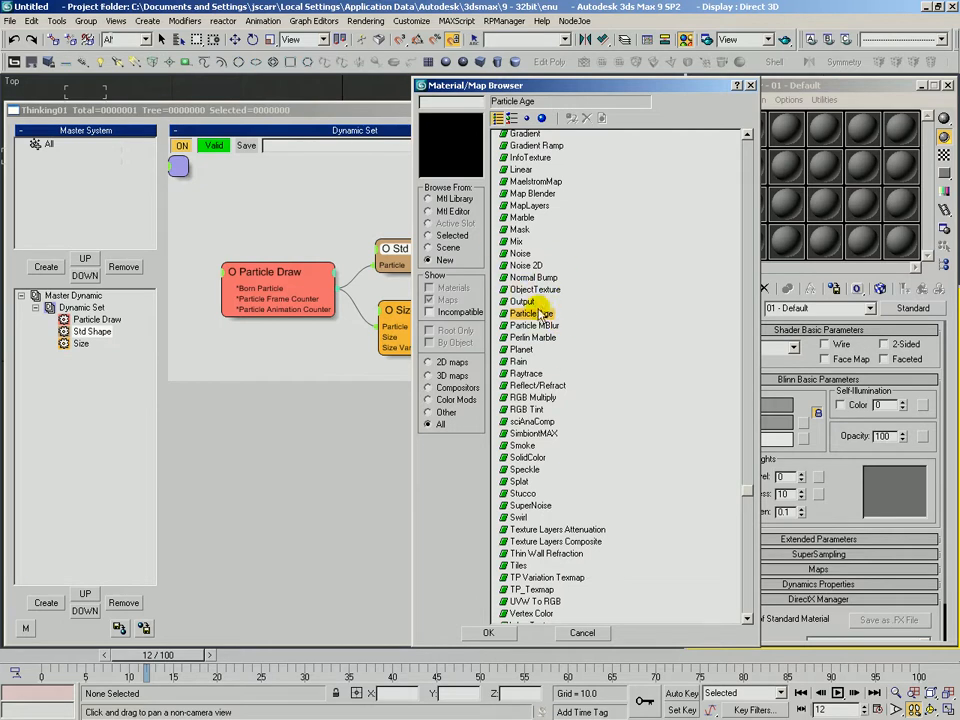
{"action": "left_click", "coordinate": [527, 145]}
{"action": "left_click", "coordinate": [500, 630]}
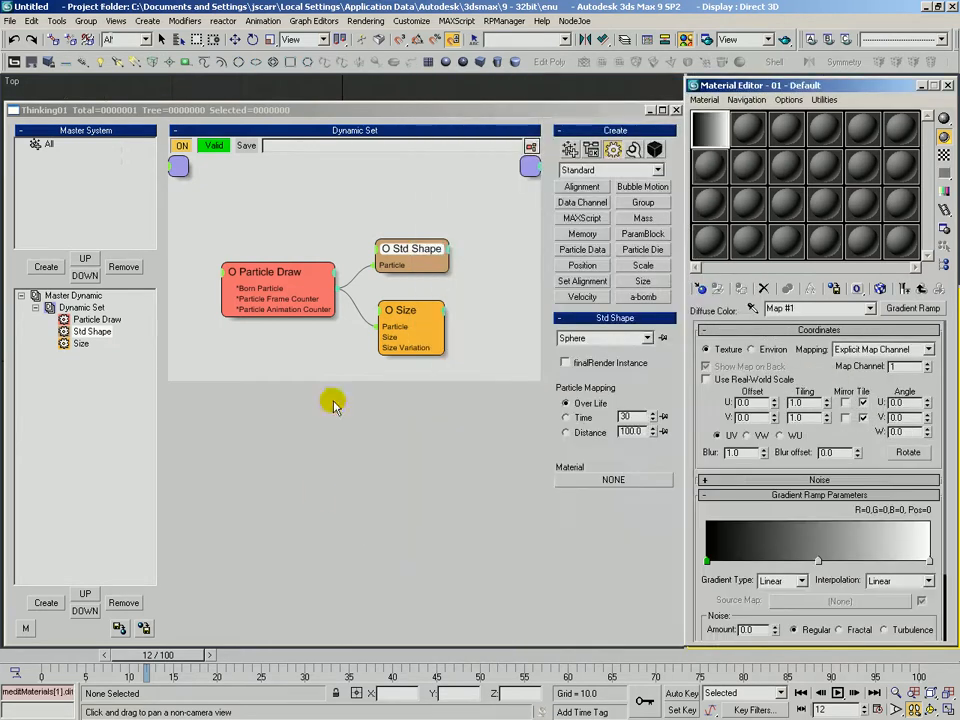
- Colour the gradient's start flag red (255, 0, 0) and its middle flag green (30, 255, 0)
{"action": "double_click", "coordinate": [707, 562]}
{"action": "left_click_drag", "start_coordinate": [296, 193], "coordinate": [416, 36]}
{"action": "left_click", "coordinate": [424, 73]}
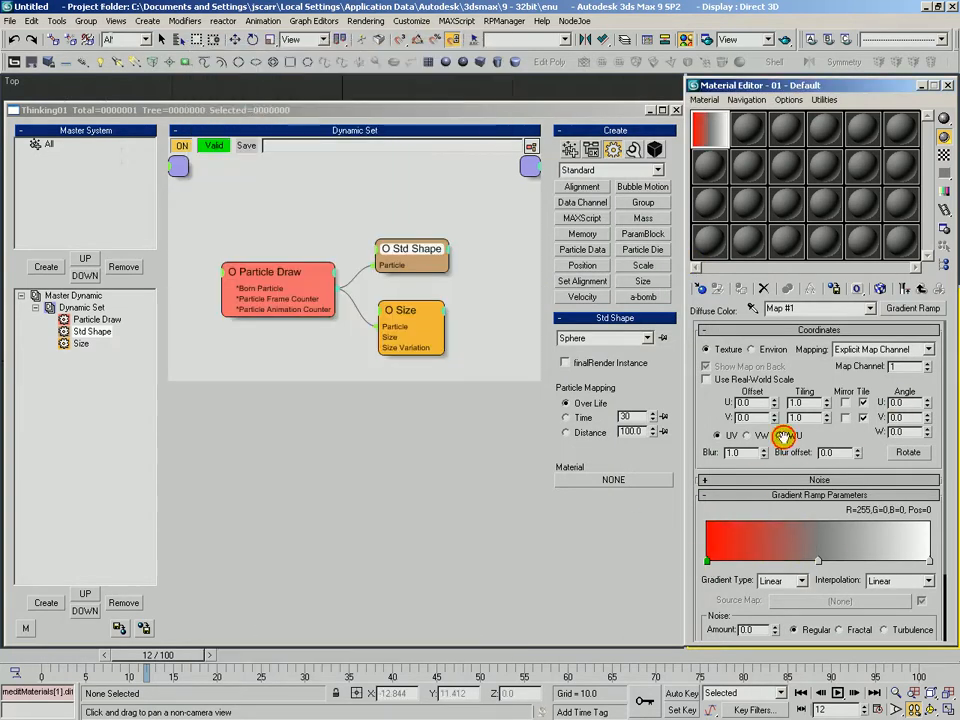
{"action": "double_click", "coordinate": [818, 562]}
{"action": "left_click_drag", "start_coordinate": [310, 180], "coordinate": [398, 60]}
{"action": "left_click", "coordinate": [408, 223]}
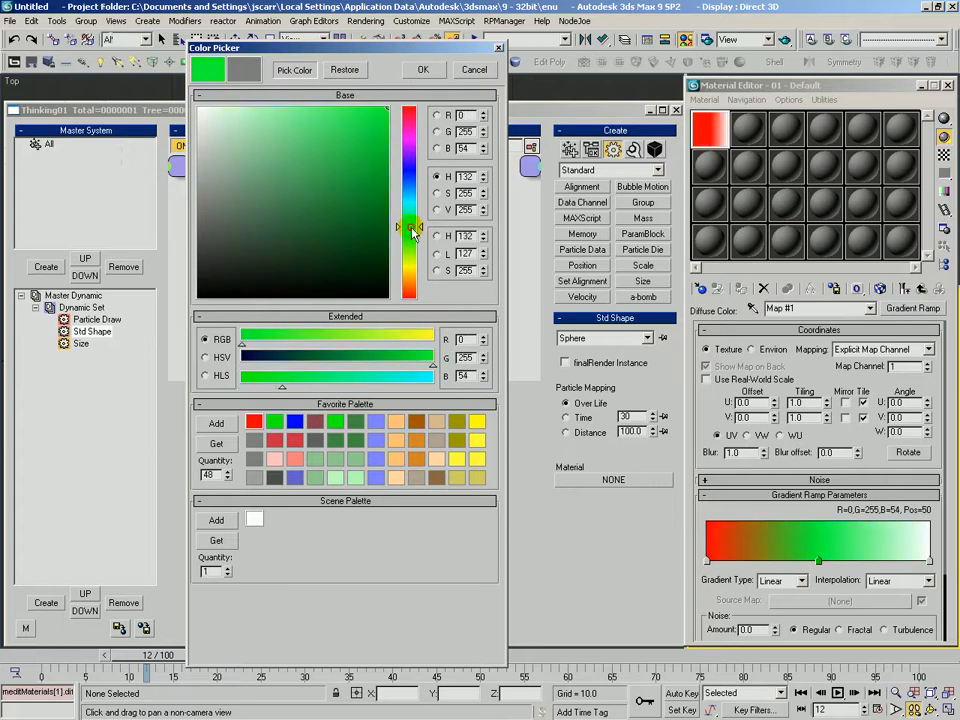
{"action": "left_click", "coordinate": [423, 69]}
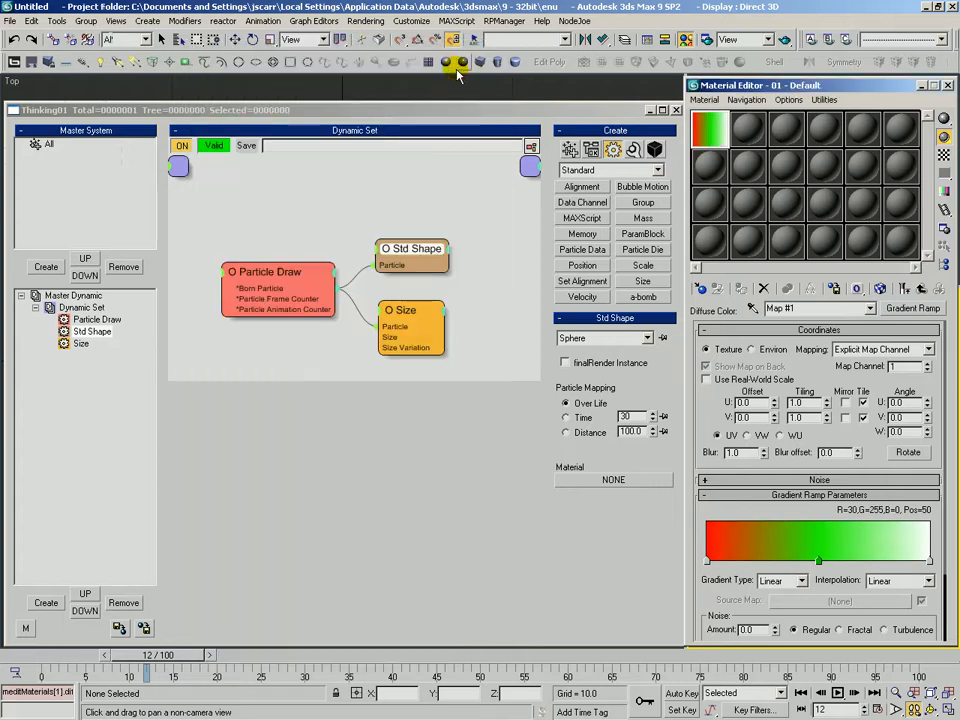
- Colour the gradient's end flag blue (0, 186, 255) and set the map's W angle to -90
{"action": "double_click", "coordinate": [925, 563]}
{"action": "left_click_drag", "start_coordinate": [300, 200], "coordinate": [410, 196]}
{"action": "left_click", "coordinate": [423, 69]}
{"action": "left_click_drag", "start_coordinate": [901, 432], "coordinate": [842, 427]}
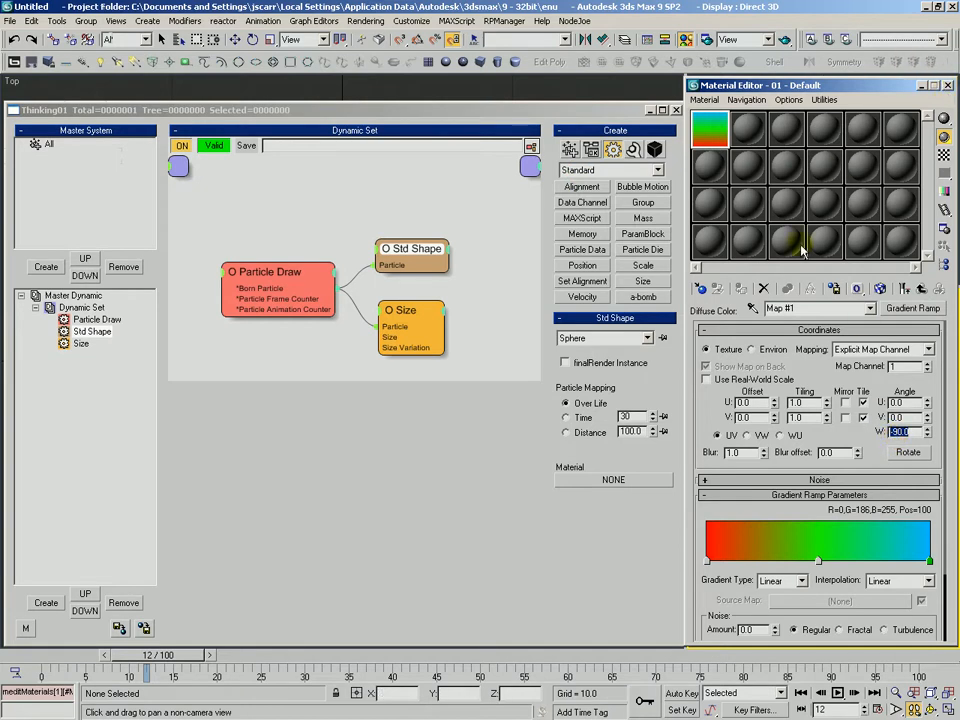
- Rename the material as grad ramp and assign it to the Std Shape operator's material slot
{"action": "left_click", "coordinate": [905, 288]}
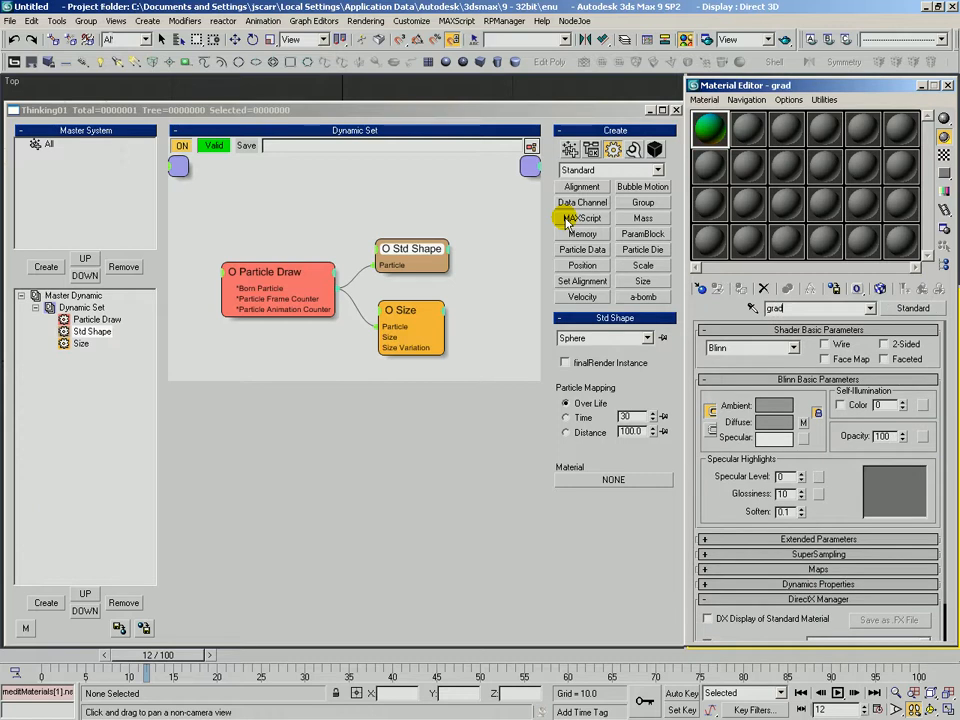
{"action": "left_click_drag", "start_coordinate": [675, 216], "coordinate": [590, 478]}
{"action": "left_click", "coordinate": [313, 420]}
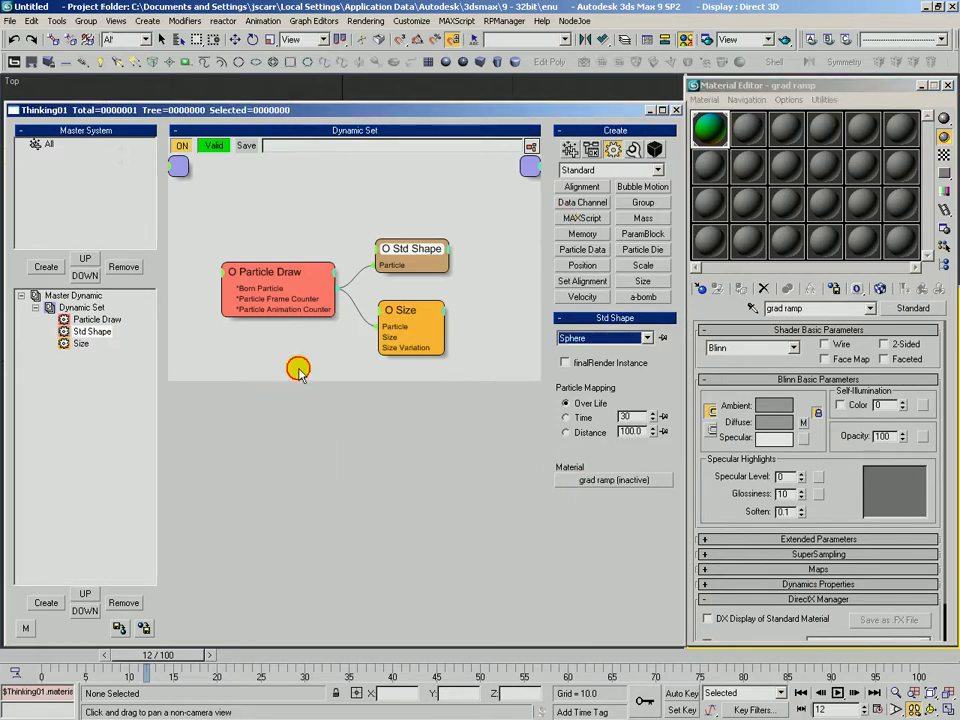
{"action": "left_click", "coordinate": [946, 86]}
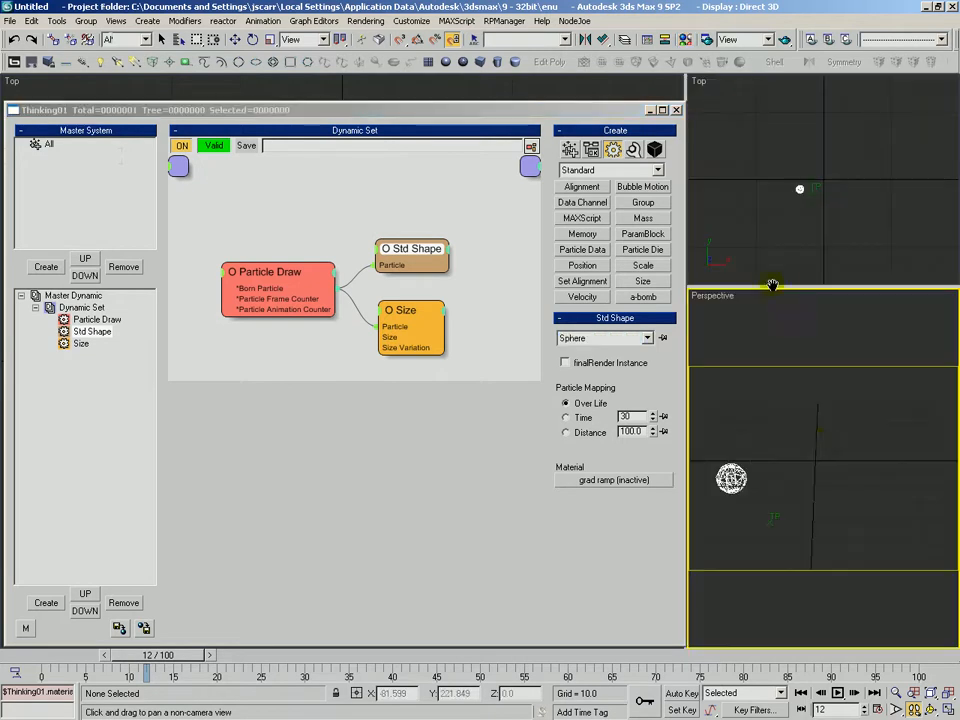
- Render the Perspective view at frame 46 to check the particle colours
{"action": "left_click_drag", "start_coordinate": [157, 655], "coordinate": [445, 676]}
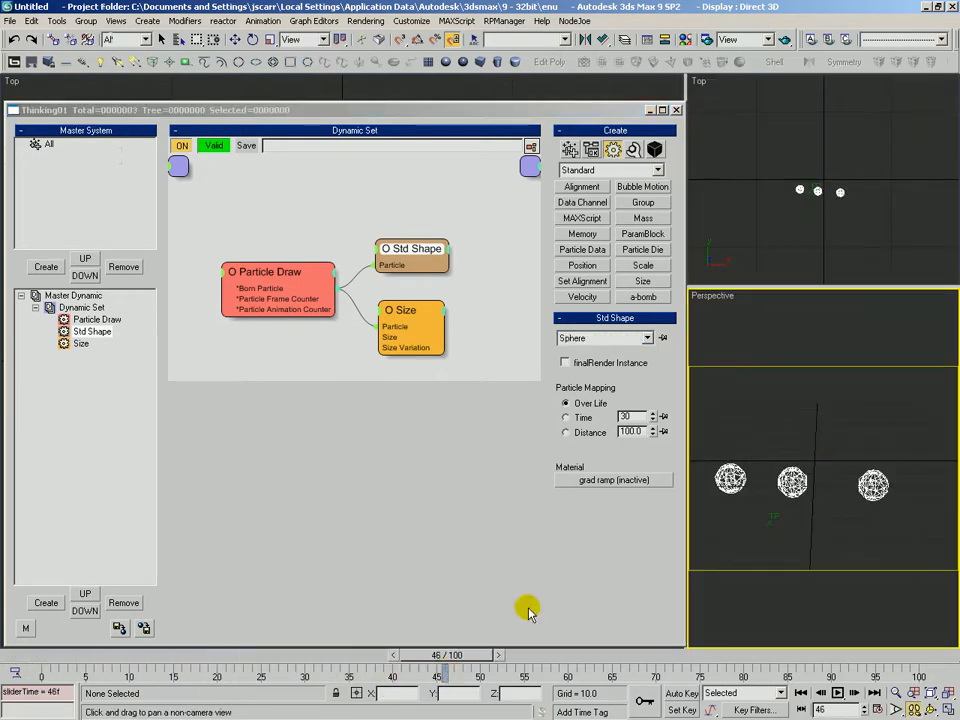
{"action": "right_click", "coordinate": [733, 478]}
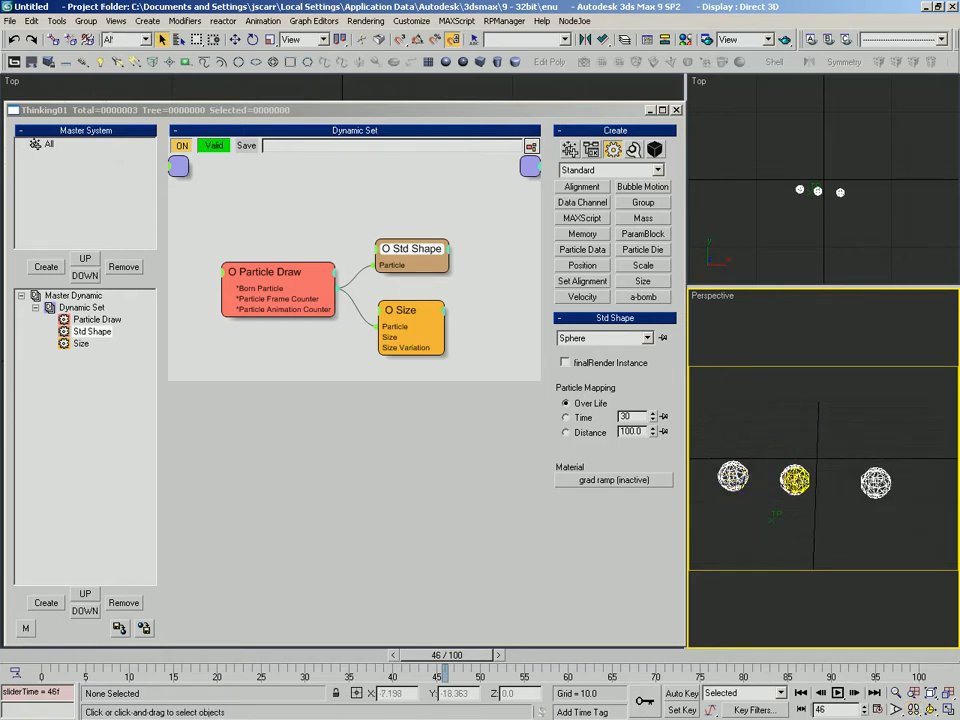
{"action": "key", "text": "shift+q"}
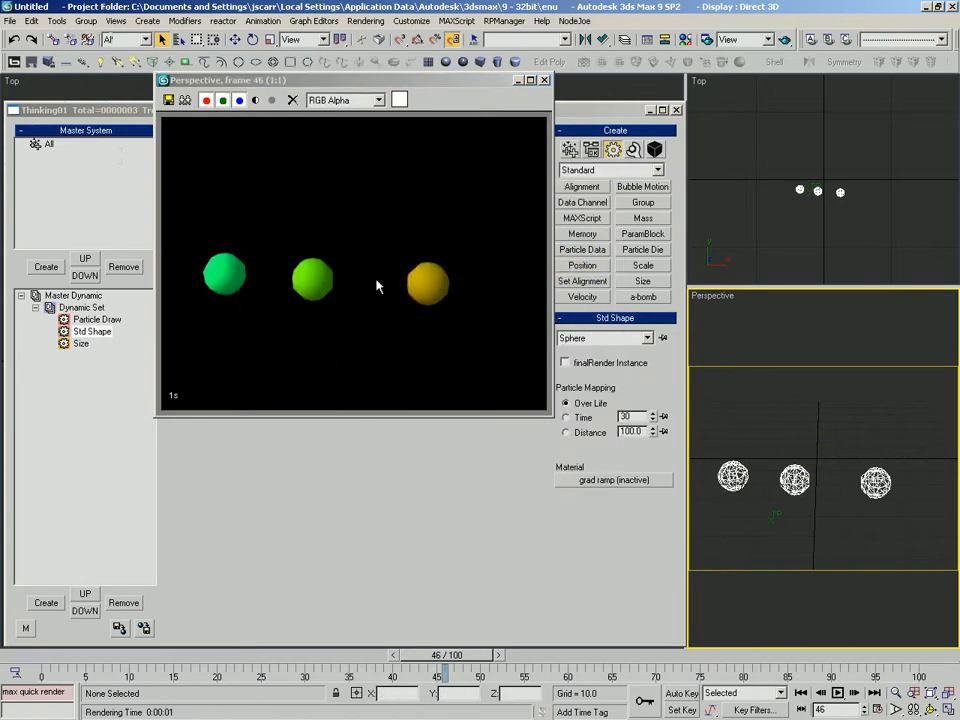
- Advance to frame 60 and review the Particle Draw operator's life span and list of drawn particle frames
{"action": "left_click_drag", "start_coordinate": [482, 656], "coordinate": [597, 656]}
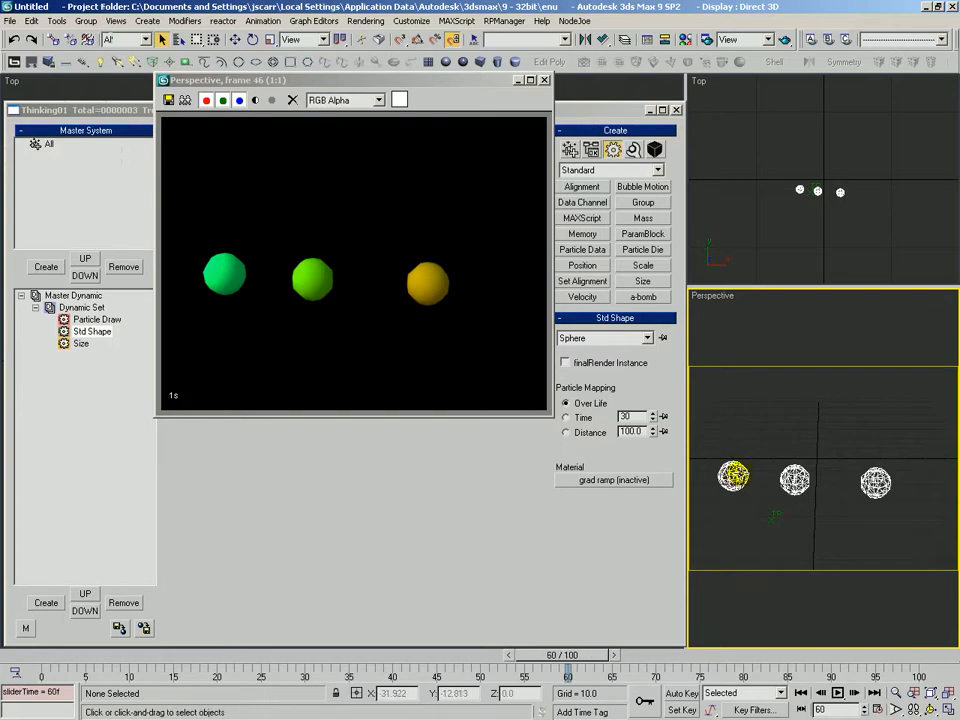
{"action": "left_click", "coordinate": [466, 540]}
{"action": "left_click", "coordinate": [272, 305]}
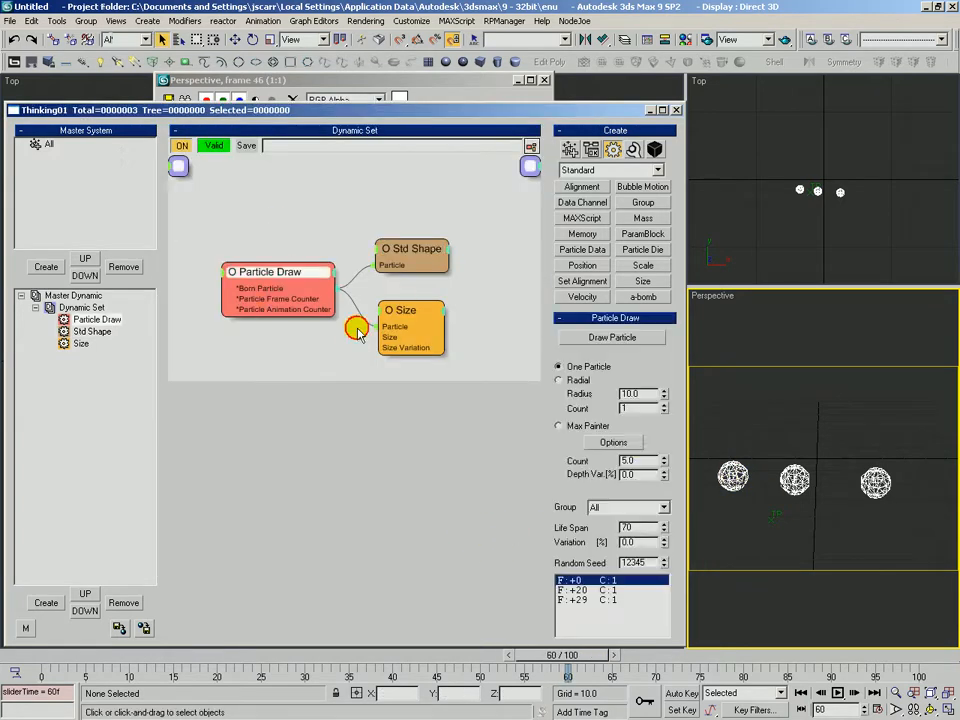
{"action": "scroll", "coordinate": [563, 439], "scroll_direction": "down", "scroll_amount": 3}
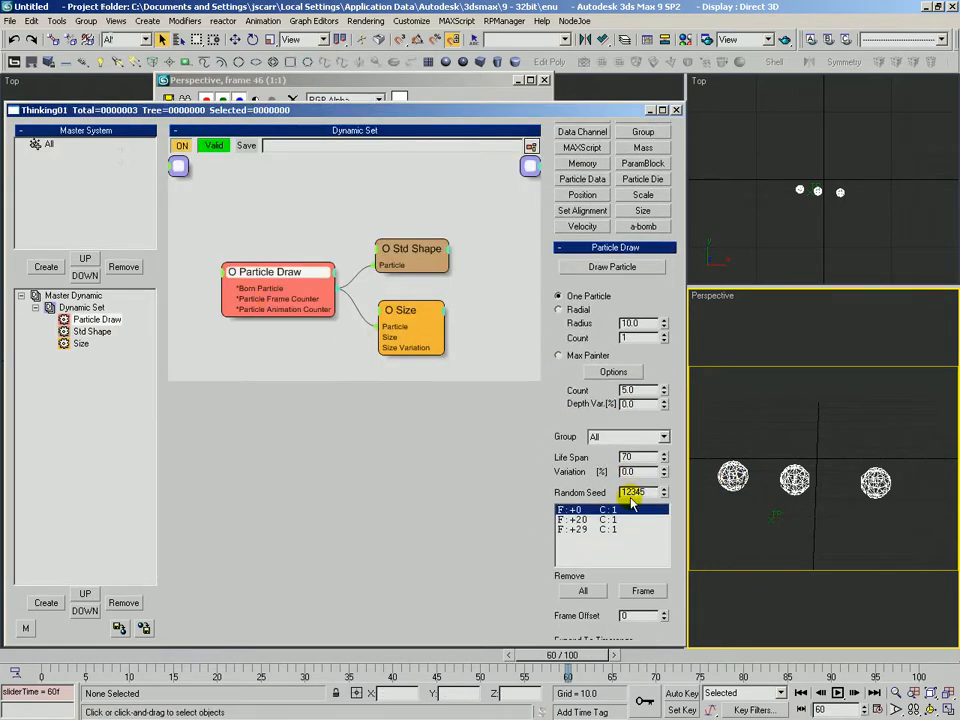
- Render the Perspective view at frames 68 and 87 to compare the colours as the particles age
{"action": "left_click_drag", "start_coordinate": [562, 656], "coordinate": [650, 677]}
{"action": "key", "text": "shift+q"}
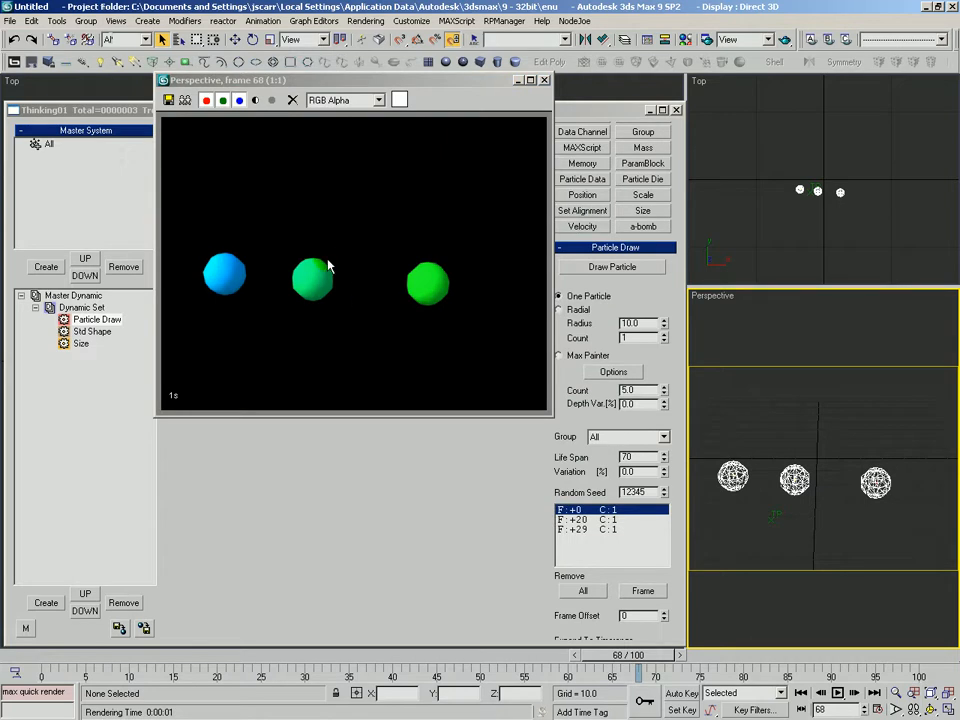
{"action": "left_click_drag", "start_coordinate": [668, 660], "coordinate": [822, 674]}
{"action": "key", "text": "shift+q"}
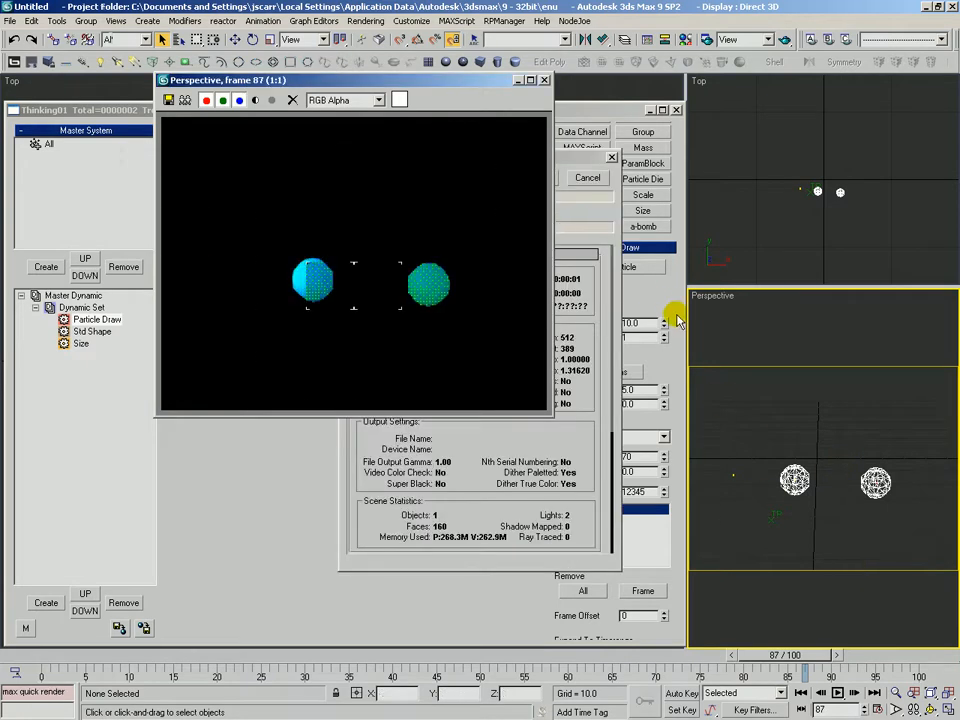
- Draw one additional particle at frame 55 and another at frame 86 in the Perspective view with the Particle Draw operator
{"action": "left_click_drag", "start_coordinate": [778, 670], "coordinate": [521, 664]}
{"action": "left_click", "coordinate": [627, 268]}
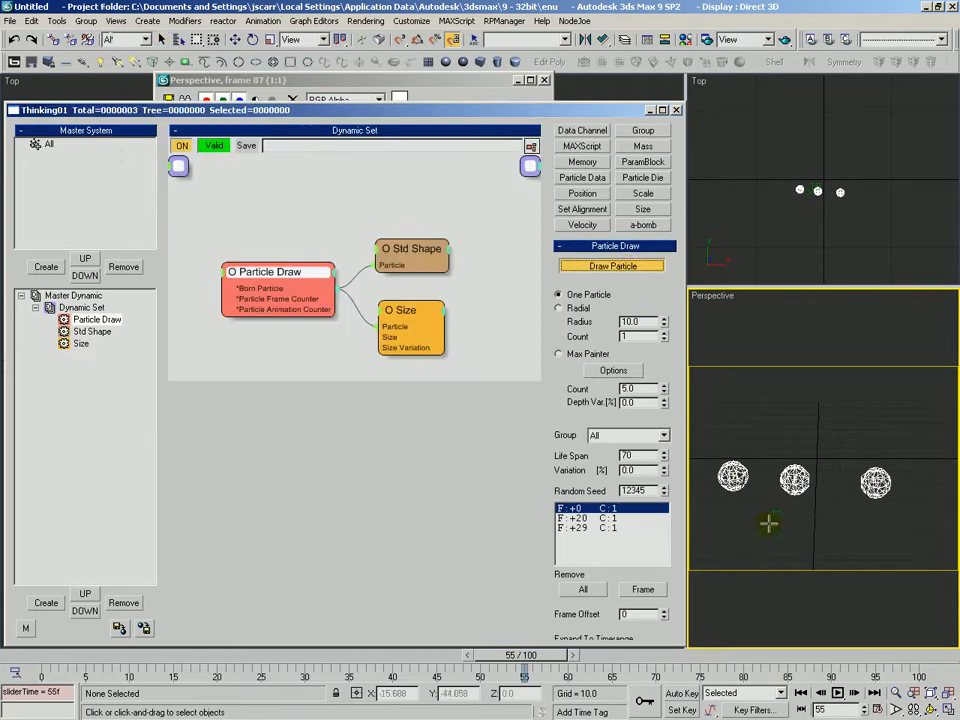
{"action": "left_click", "coordinate": [757, 515]}
{"action": "mouse_move", "coordinate": [558, 664]}
{"action": "left_mouse_down"}
{"action": "mouse_move", "coordinate": [770, 675]}
{"action": "mouse_move", "coordinate": [796, 664]}
{"action": "left_mouse_up"}
{"action": "left_click", "coordinate": [613, 265]}
{"action": "right_click", "coordinate": [891, 562]}
- Render the Perspective view at frames 79 and 89 to compare the colours of the older and newly drawn particles
{"action": "mouse_move", "coordinate": [154, 658]}
{"action": "left_mouse_down"}
{"action": "mouse_move", "coordinate": [399, 681]}
{"action": "mouse_move", "coordinate": [591, 685]}
{"action": "mouse_move", "coordinate": [730, 672]}
{"action": "left_mouse_up"}
{"action": "key", "text": "shift+q"}
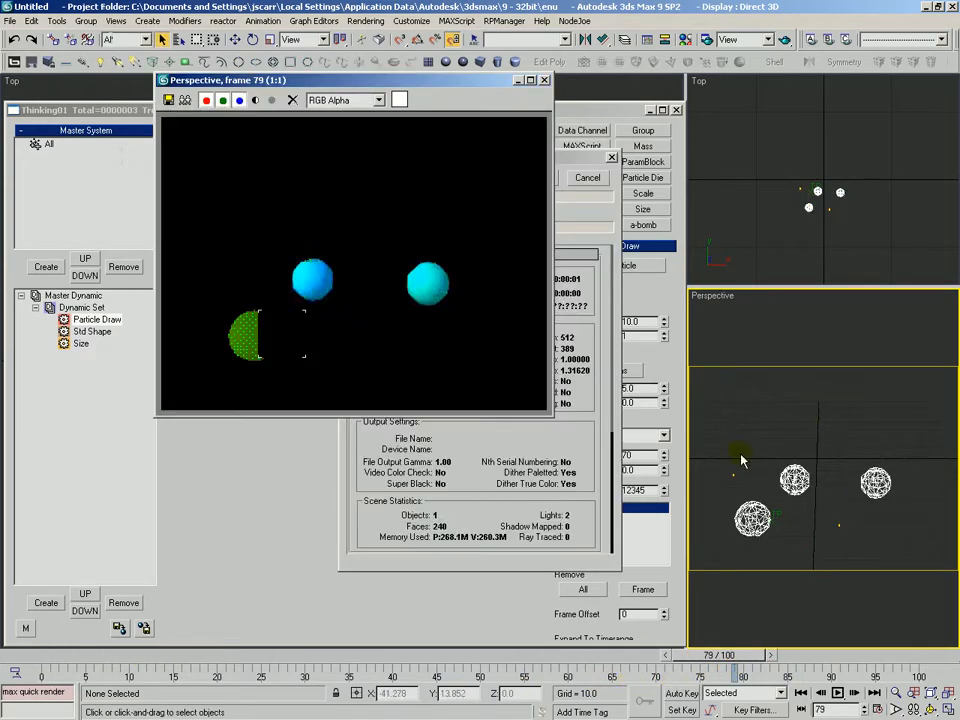
{"action": "left_click_drag", "start_coordinate": [713, 660], "coordinate": [810, 653]}
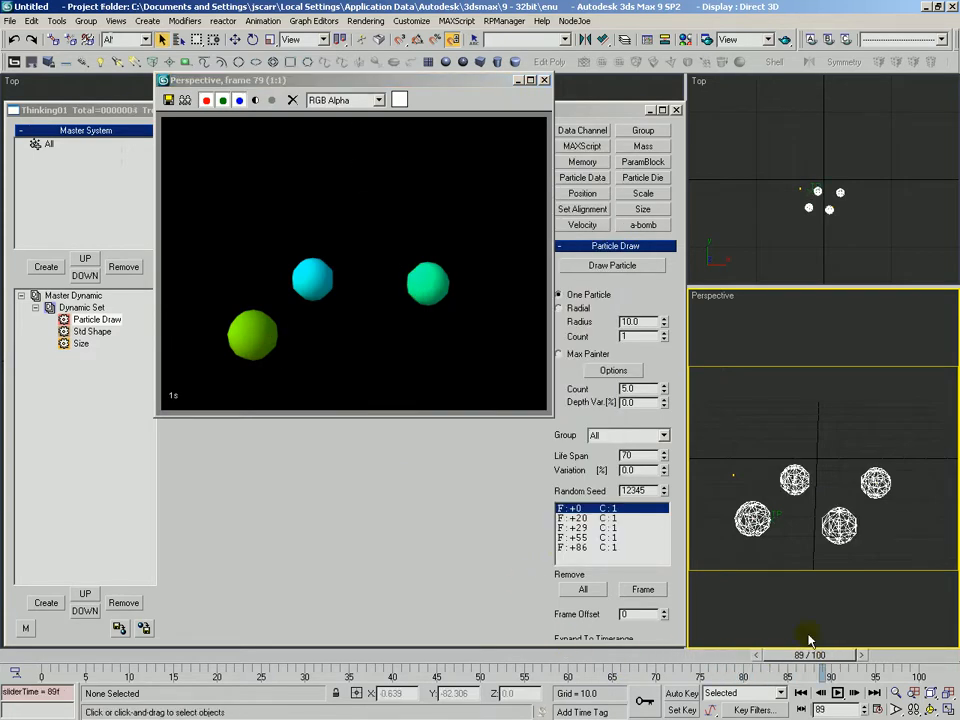
{"action": "key", "text": "shift+q"}
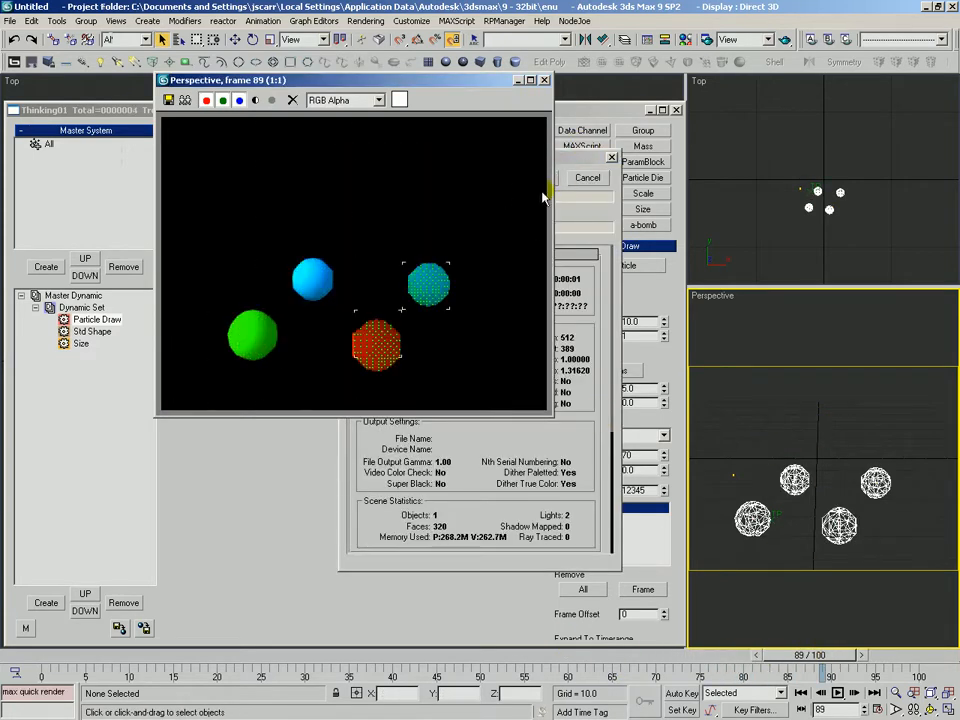
- Nudge the Std Shape and Size operators in the Dynamic Set graph and display the Std Shape operator's settings
{"action": "left_click", "coordinate": [665, 291]}
{"action": "left_click", "coordinate": [395, 228]}
{"action": "left_click", "coordinate": [414, 242]}
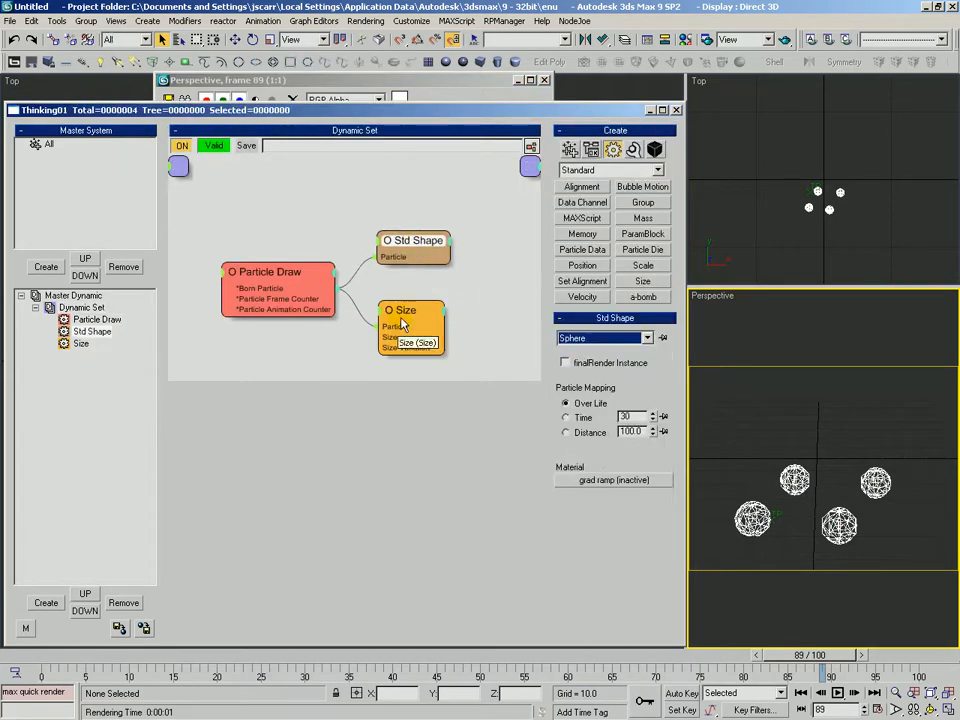
{"action": "left_click_drag", "start_coordinate": [401, 318], "coordinate": [405, 307]}
{"action": "left_click_drag", "start_coordinate": [421, 245], "coordinate": [426, 243]}
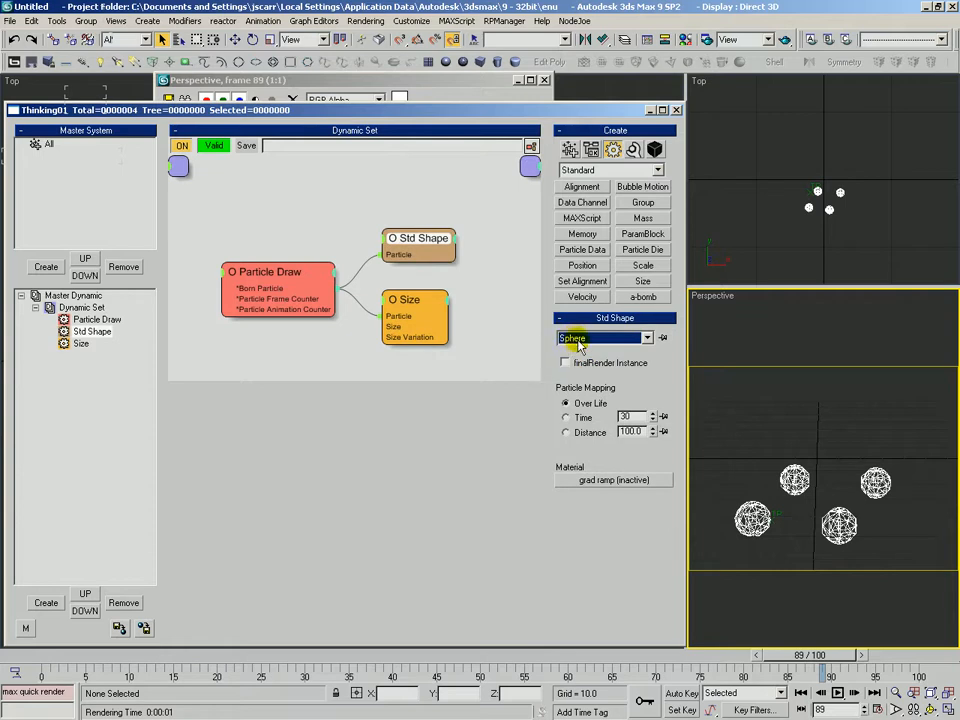
- Review the coordinates, W angle and colour ramp of the grad ramp material's diffuse Gradient Ramp map, and close the Material Editor
{"action": "key", "text": "m"}
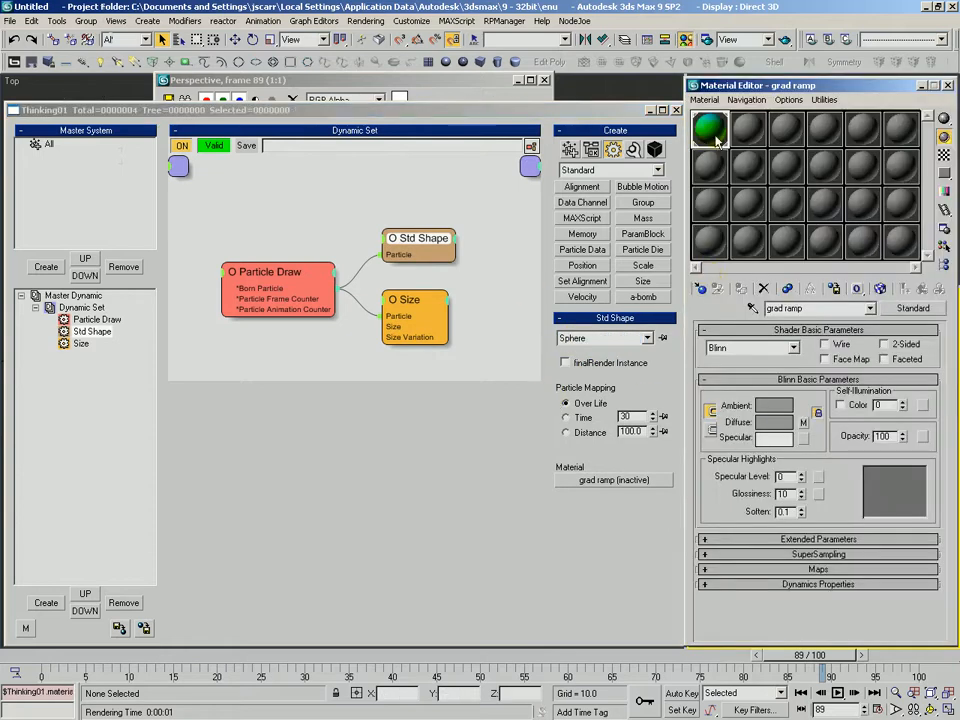
{"action": "left_click", "coordinate": [803, 421]}
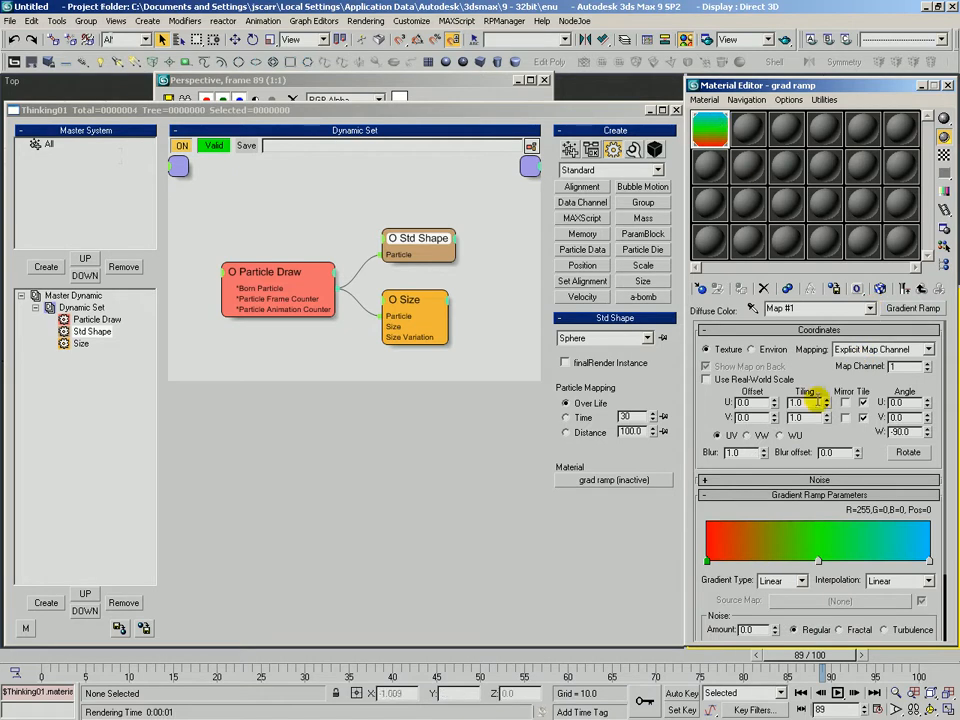
{"action": "double_click", "coordinate": [900, 431]}
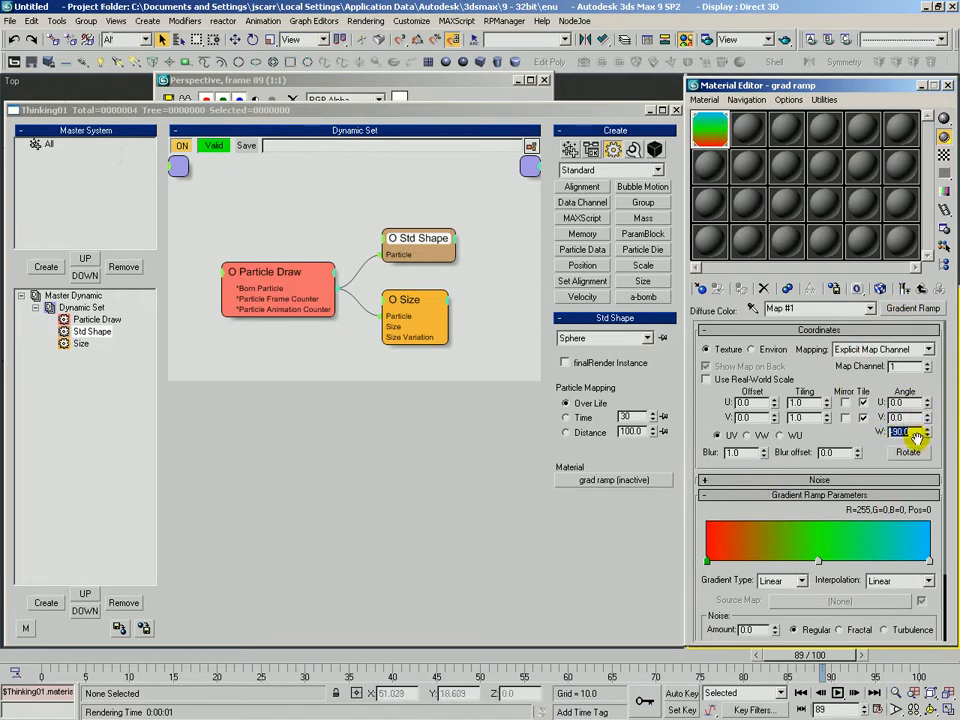
{"action": "left_click", "coordinate": [933, 87]}
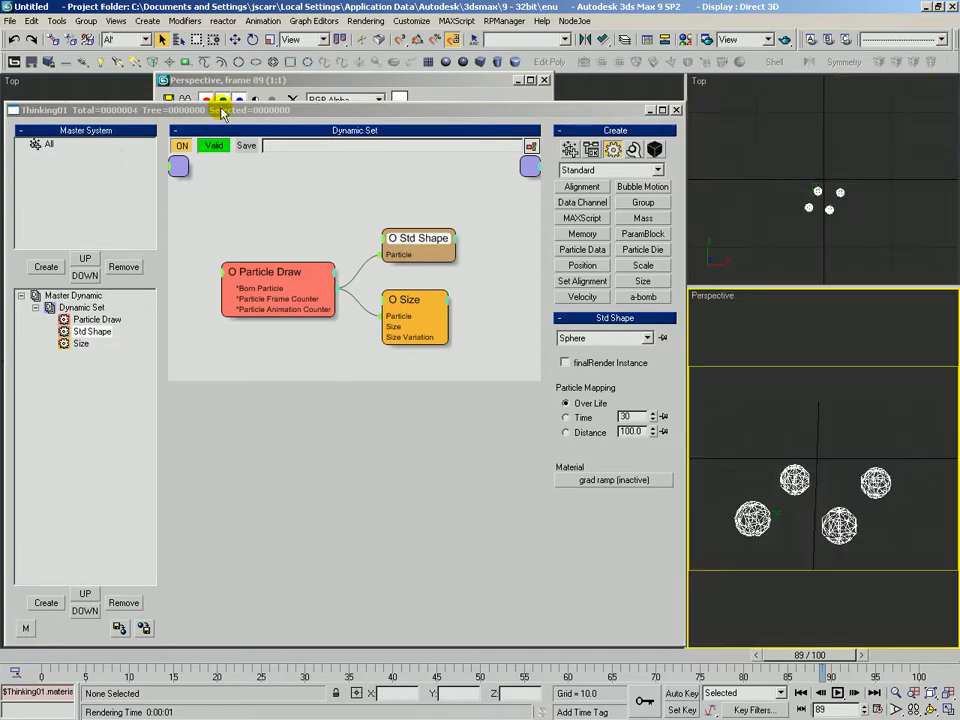